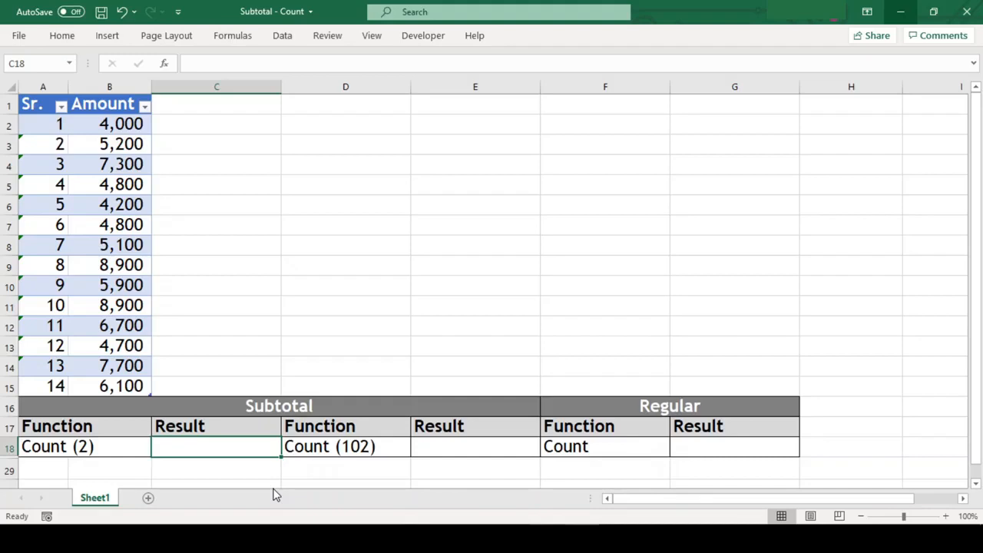
# Step: Build a SUBTOTAL formula in the Count (2) result cell C18, using function 2 - COUNT over the range B2:B15
pyautogui.write('=sub')
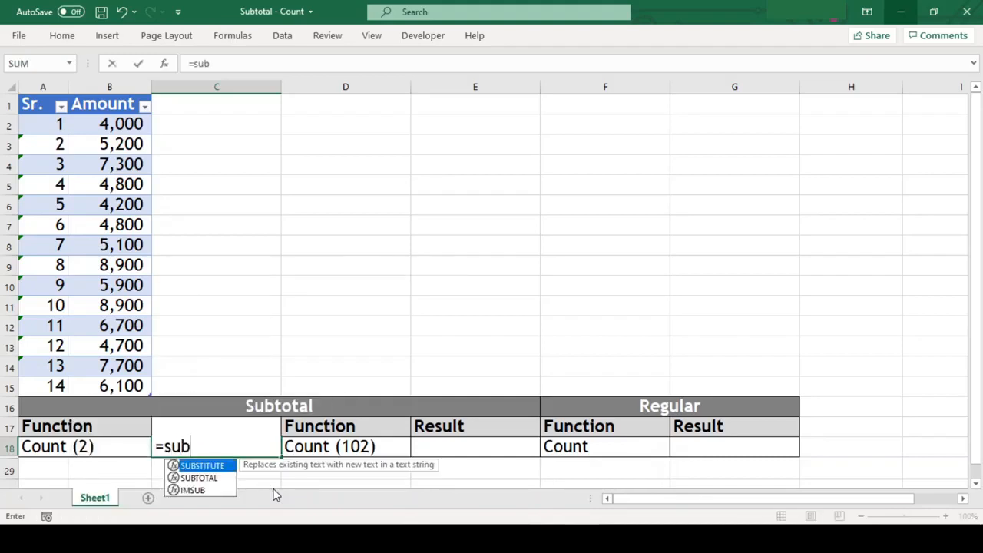
pyautogui.press('Down')
pyautogui.press('Tab')
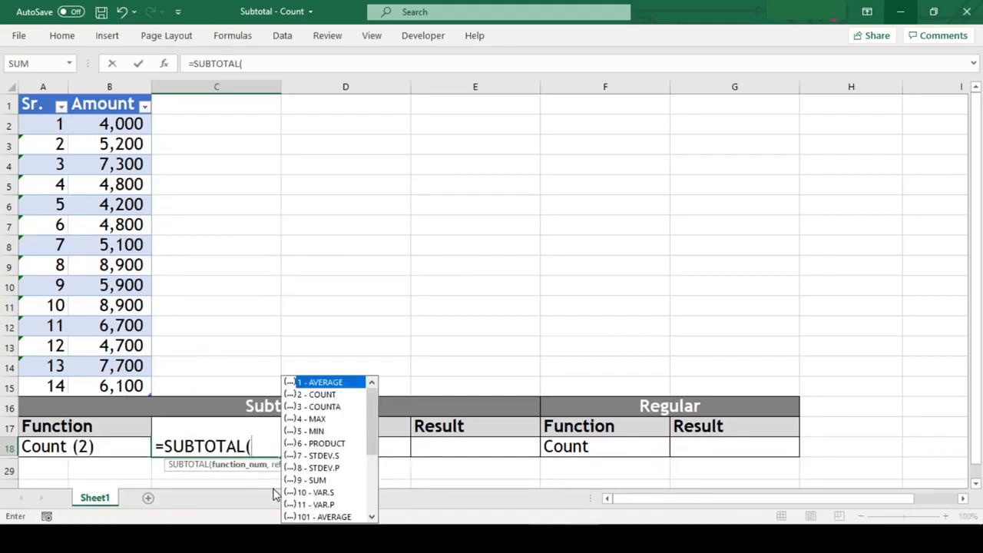
pyautogui.press('Down')
pyautogui.press('Tab')
pyautogui.write(',')
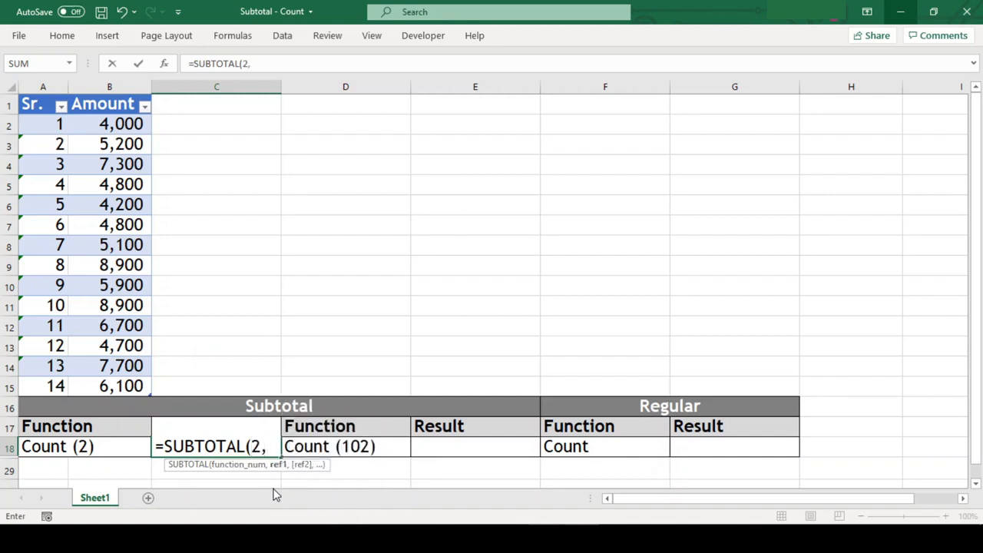
pyautogui.write('b2:b')
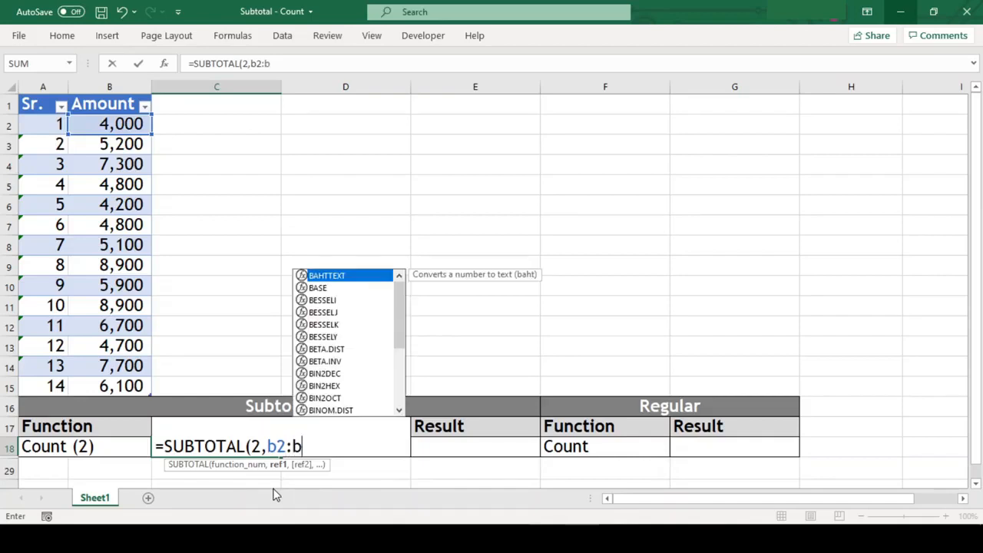
pyautogui.write('15')
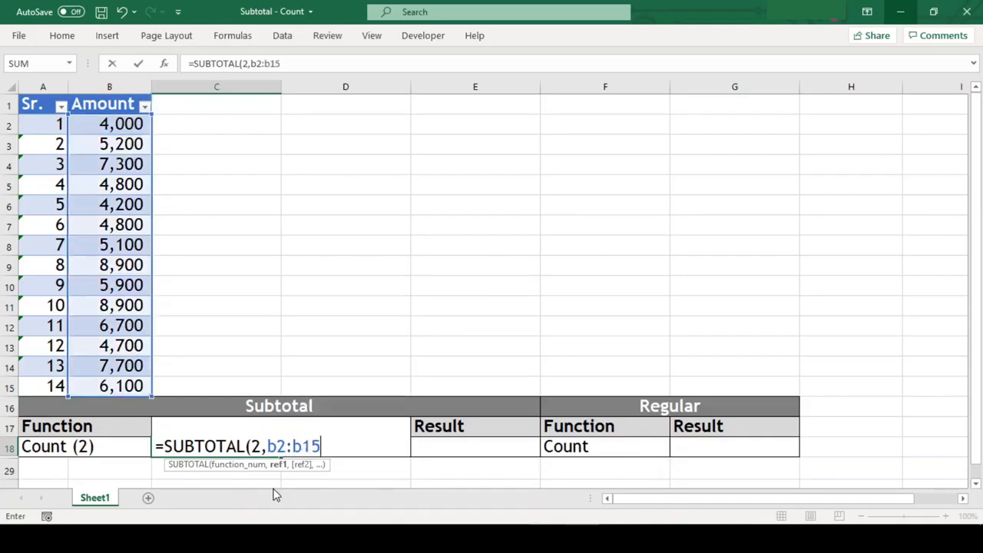
# Step: Make both range references absolute as $B$2:$B$15 and complete the SUBTOTAL formula in C18
pyautogui.click(278, 446)
pyautogui.press('F4')
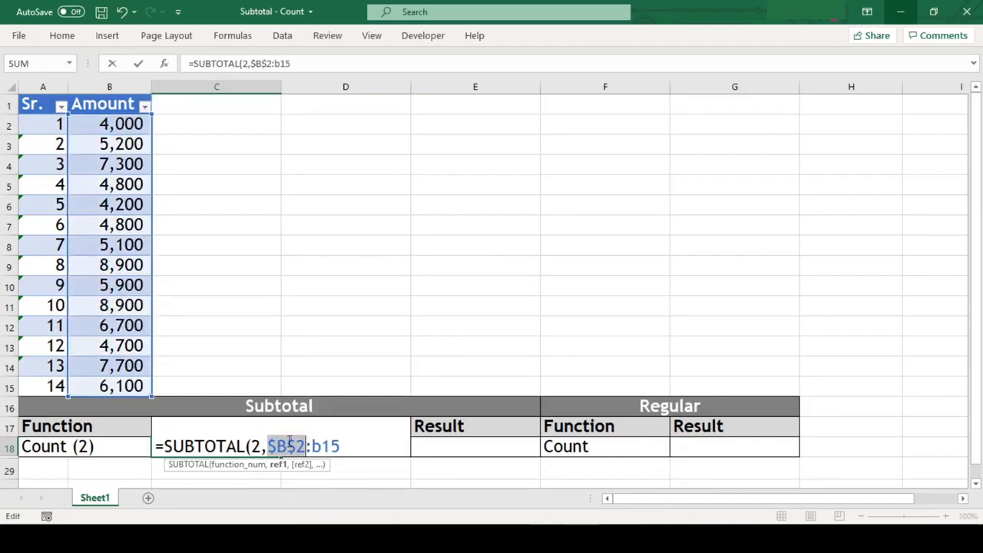
pyautogui.click(322, 446)
pyautogui.press('F4')
pyautogui.press('End')
pyautogui.write(')')
pyautogui.press('Return')
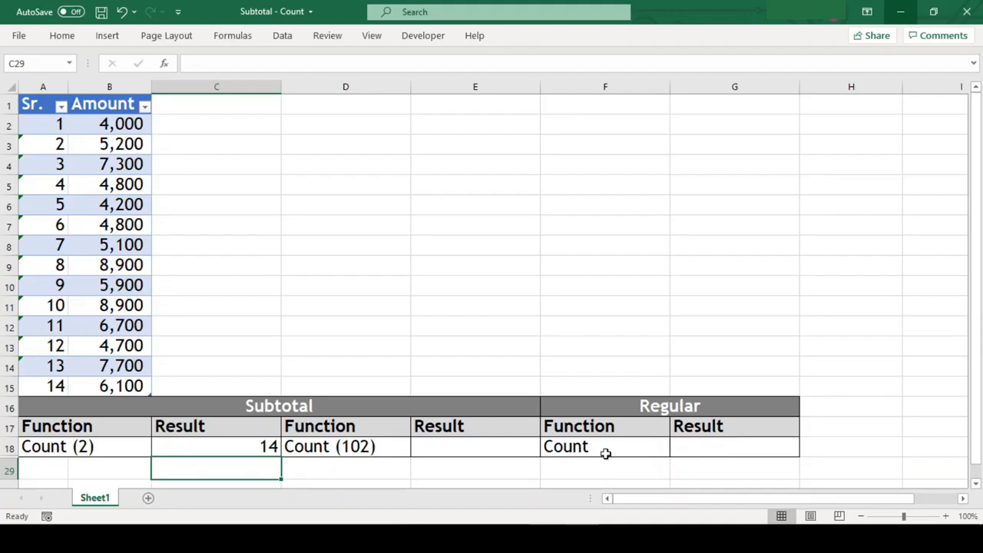
# Step: Enter the formula =COUNT(B2:B15) in the Regular Count result cell G18
pyautogui.click(707, 447)
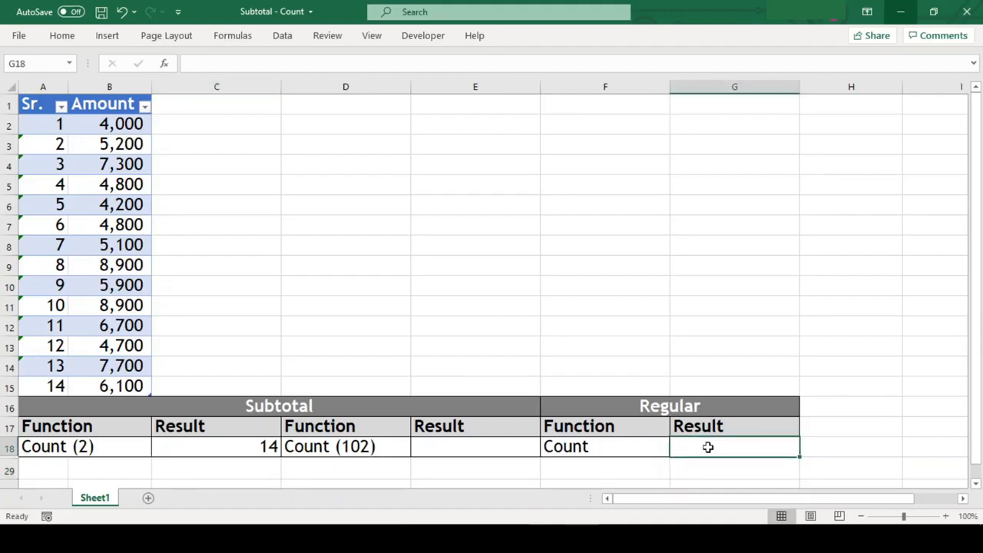
pyautogui.write('=count(')
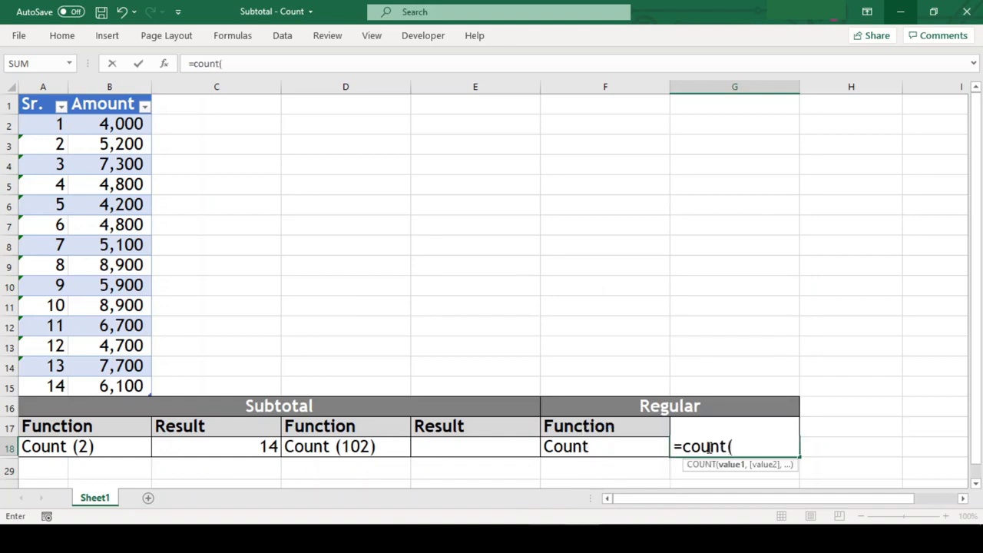
pyautogui.write('b2:b15)')
pyautogui.hotkey('ctrl', 'Return')
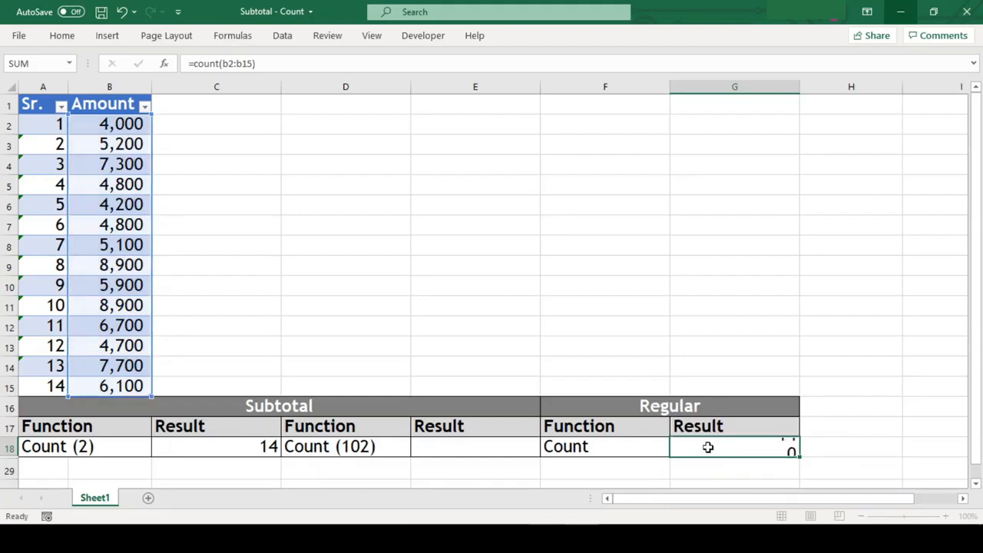
pyautogui.press('Return')
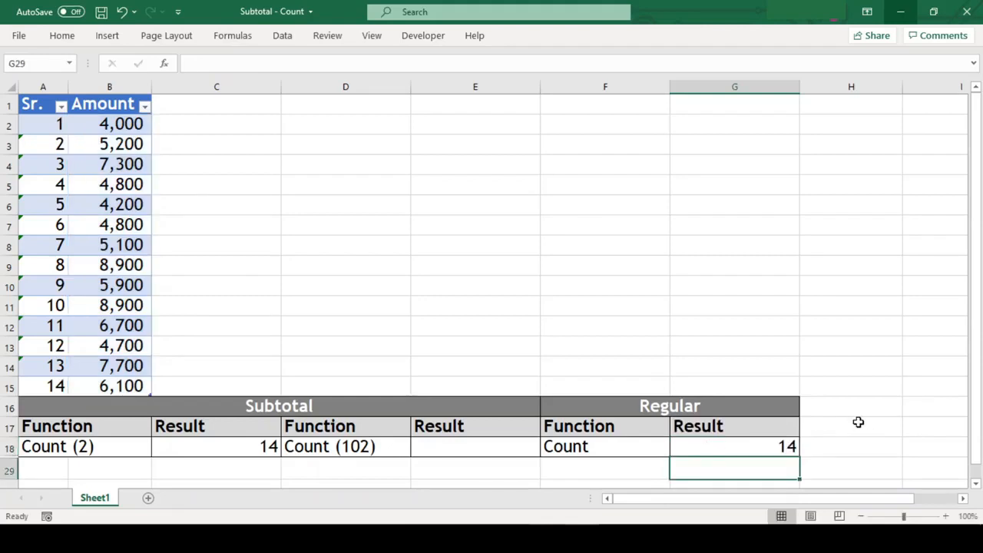
# Step: Filter the Amount column to show only values greater than 6000
pyautogui.click(144, 106)
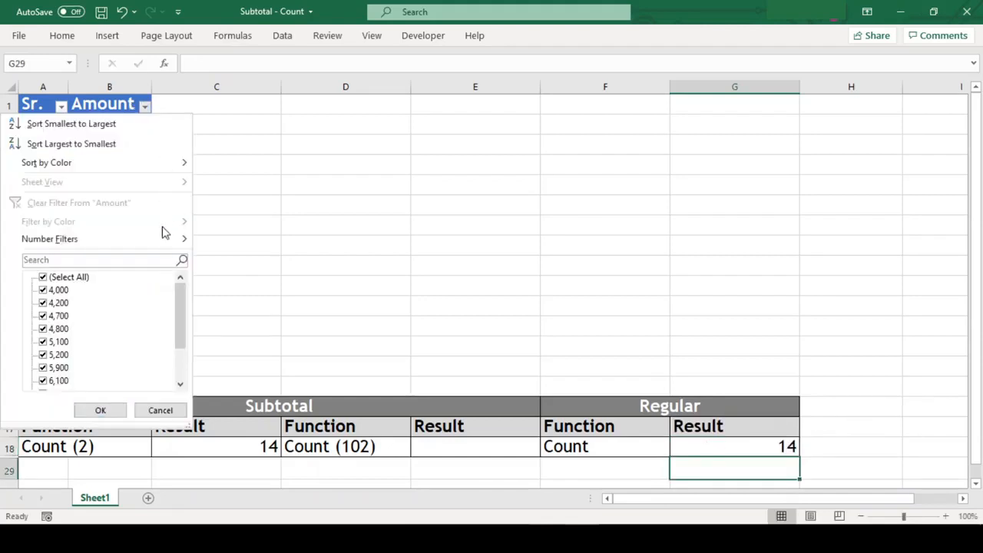
pyautogui.moveTo(70, 246)
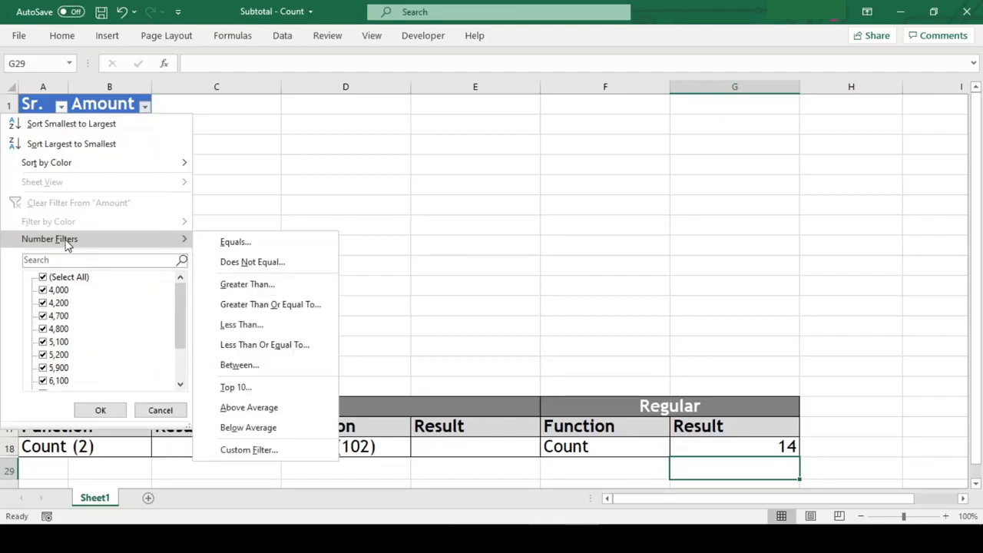
pyautogui.click(247, 284)
pyautogui.write('6000')
pyautogui.press('Return')
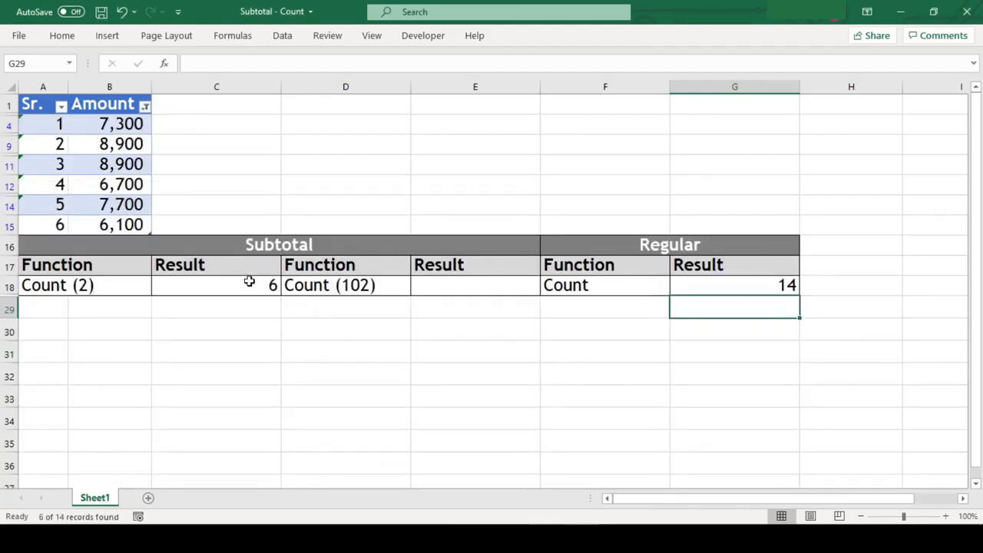
pyautogui.click(216, 351)
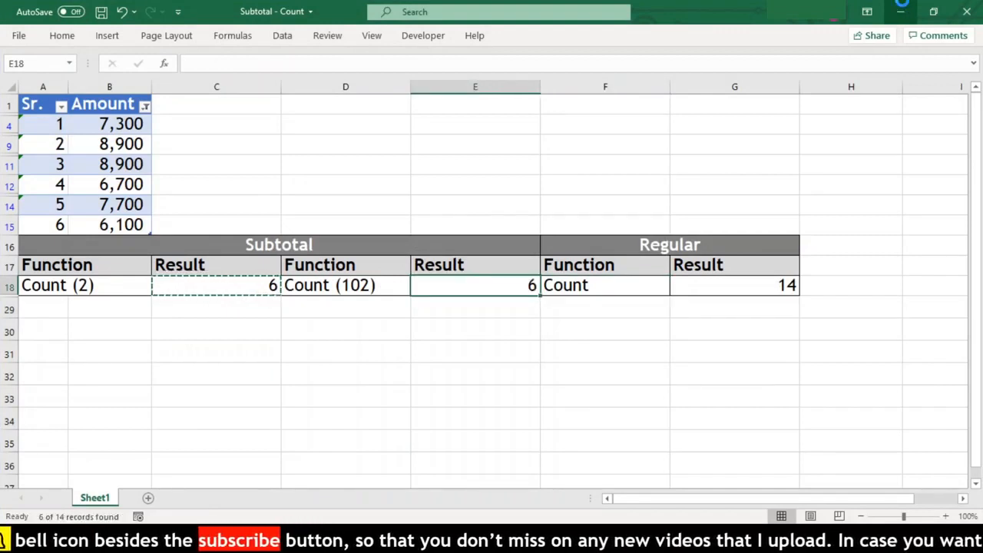
# Step: Paste the Count (2) subtotal formula into the Count (102) result cell E18 and change its function number to 102
pyautogui.hotkey('ctrl', 'v')
pyautogui.press('F2')
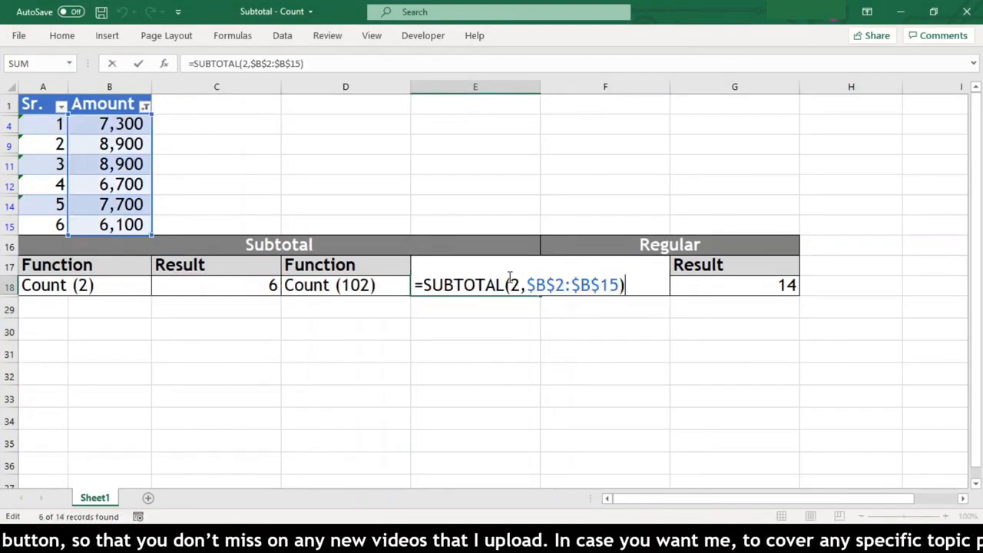
pyautogui.click(512, 284)
pyautogui.write('10')
pyautogui.press('Return')
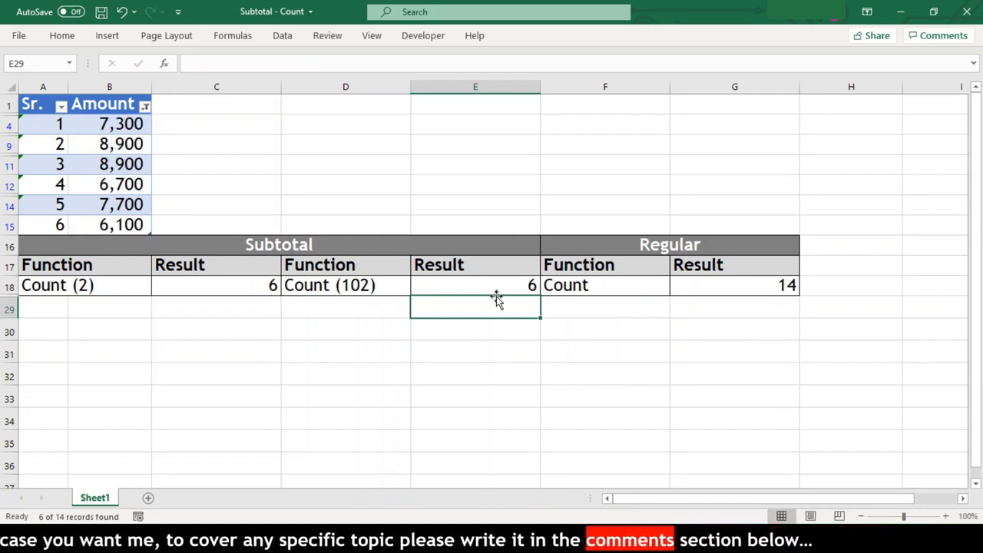
# Step: Remove the Amount filter by selecting all values again
pyautogui.click(145, 105)
pyautogui.click(53, 281)
pyautogui.click(53, 283)
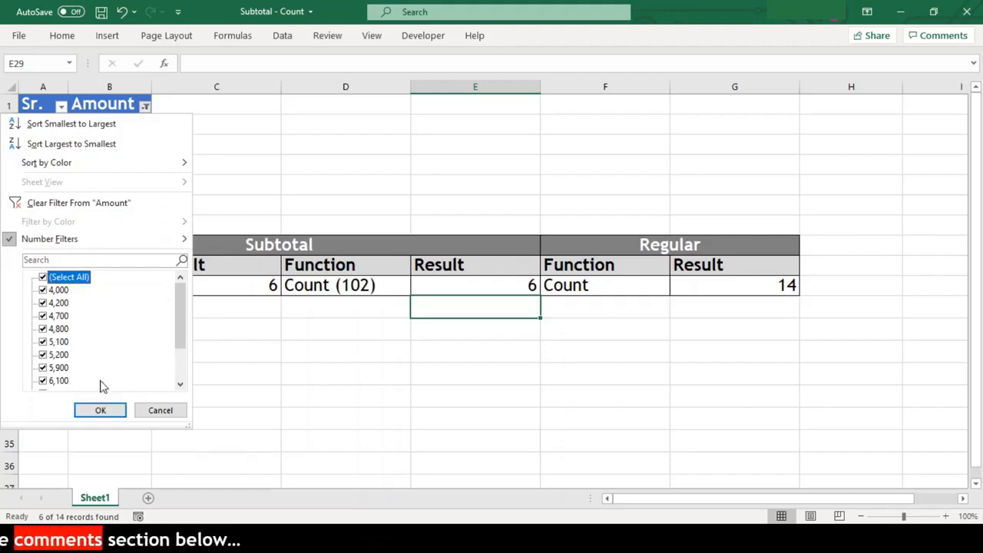
pyautogui.click(100, 410)
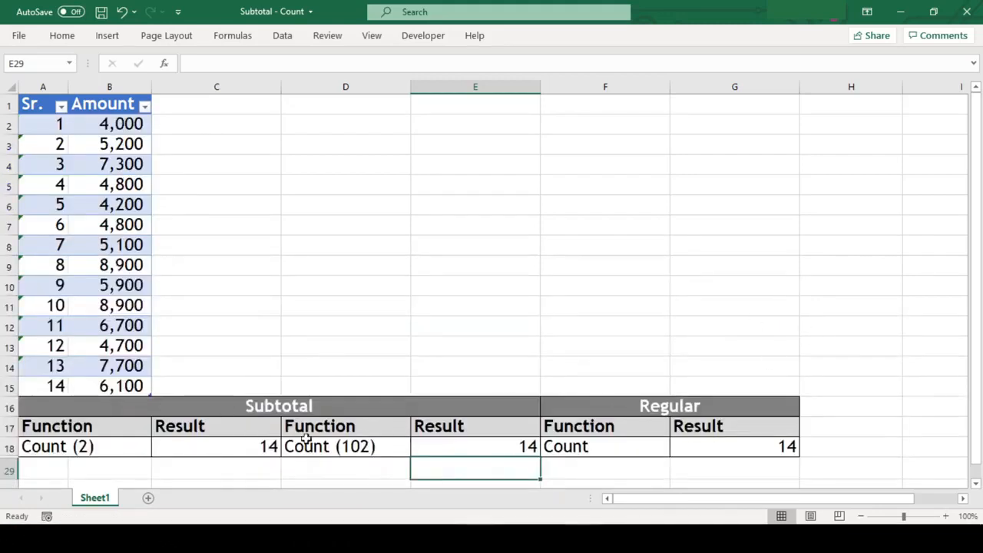
# Step: Hide rows 7 to 10 of the worksheet
pyautogui.moveTo(5, 222); pyautogui.dragTo(6, 285)
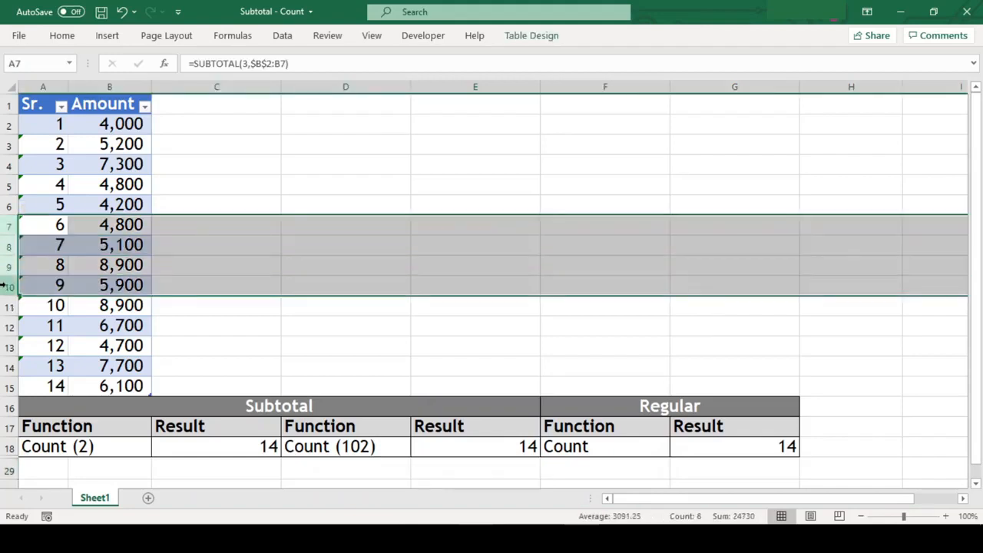
pyautogui.rightClick(8, 288)
pyautogui.click(43, 252)
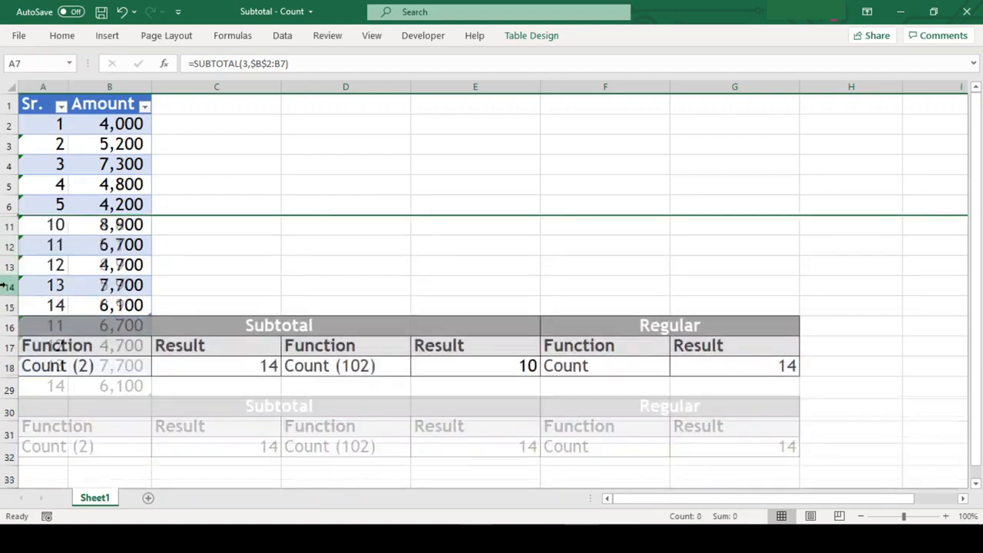
pyautogui.click(951, 286)
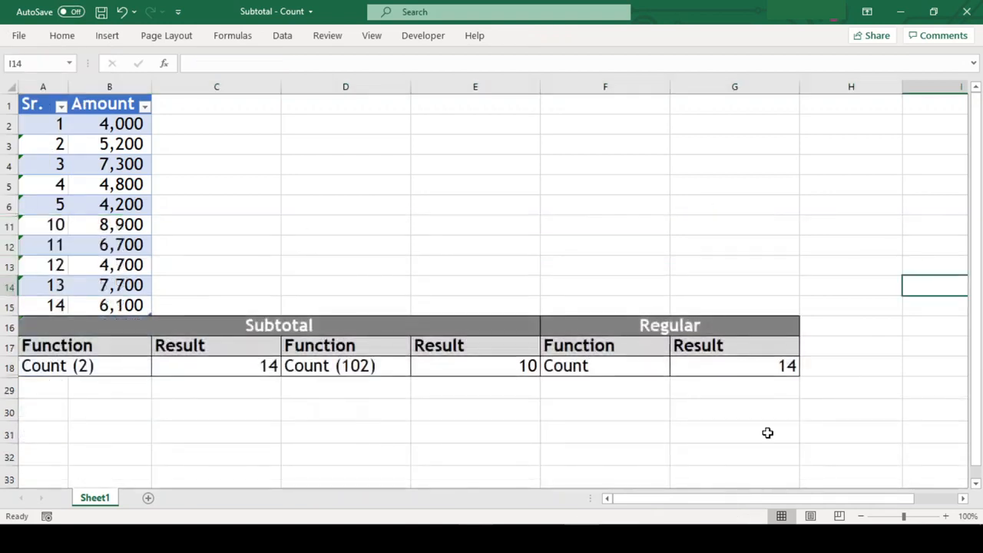